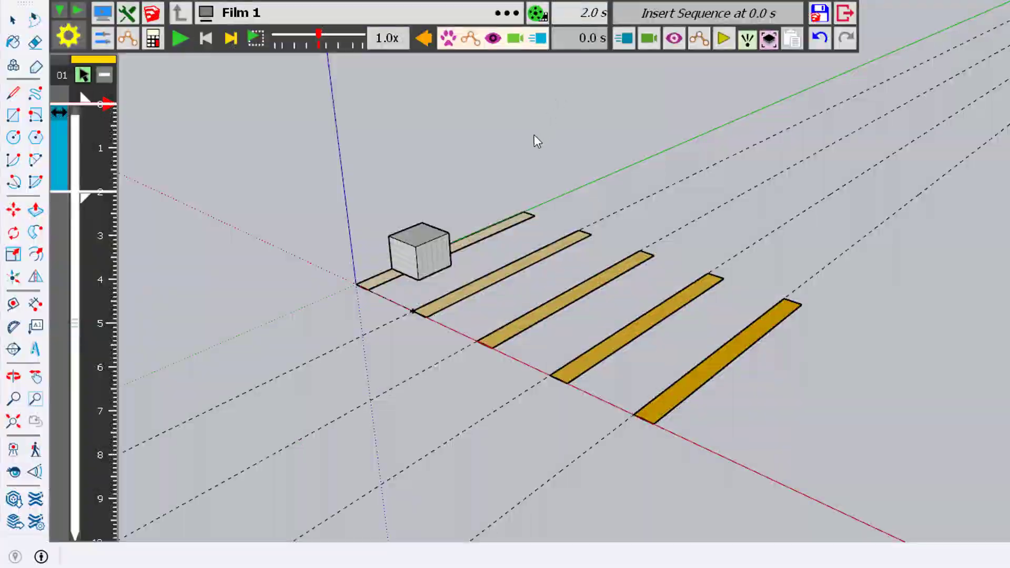
# Play the Film 1 animation and set the movie name to Film 2 in the video generation settings.
pyautogui.click(181, 39)
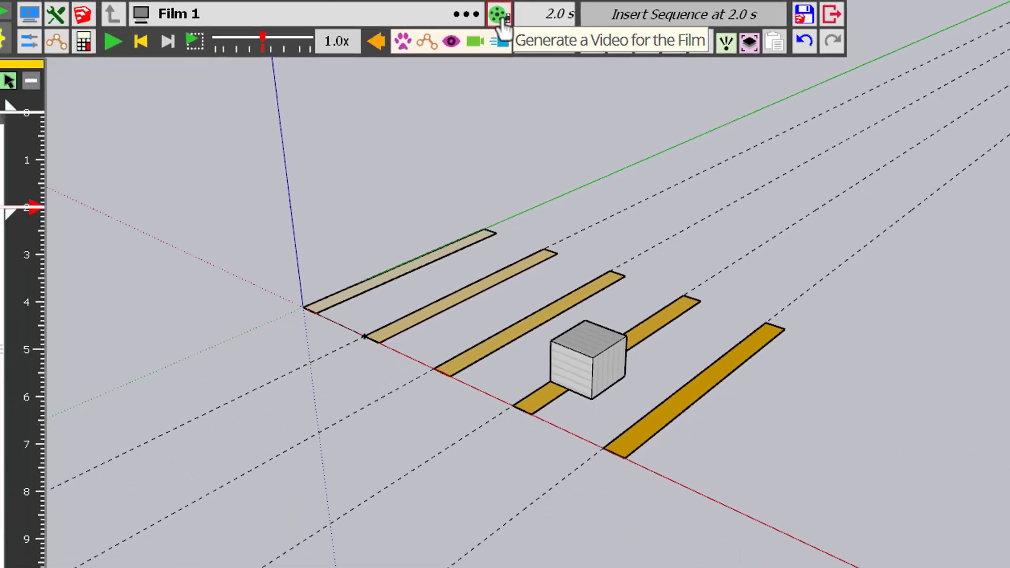
pyautogui.click(185, 23)
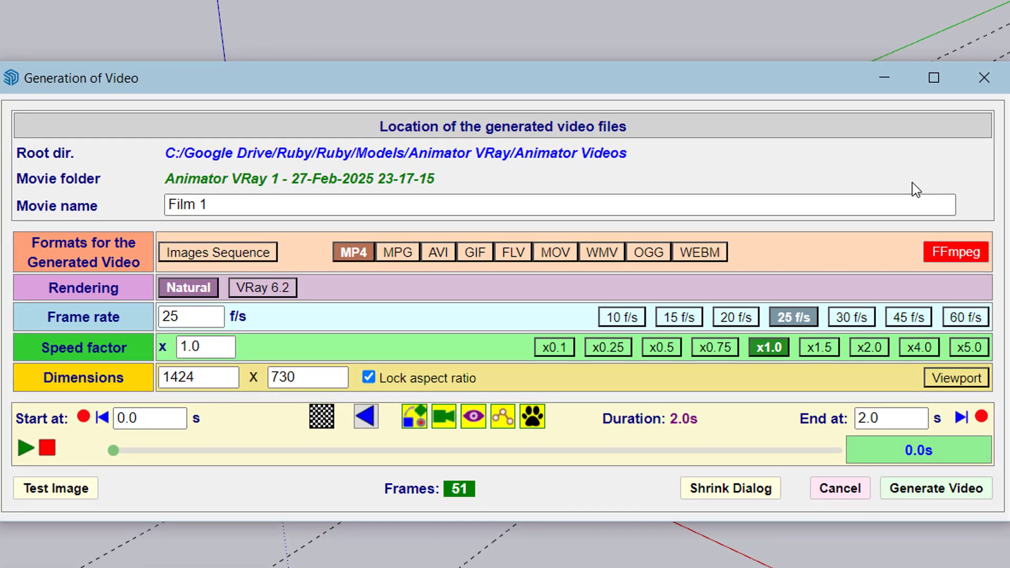
pyautogui.click(213, 204)
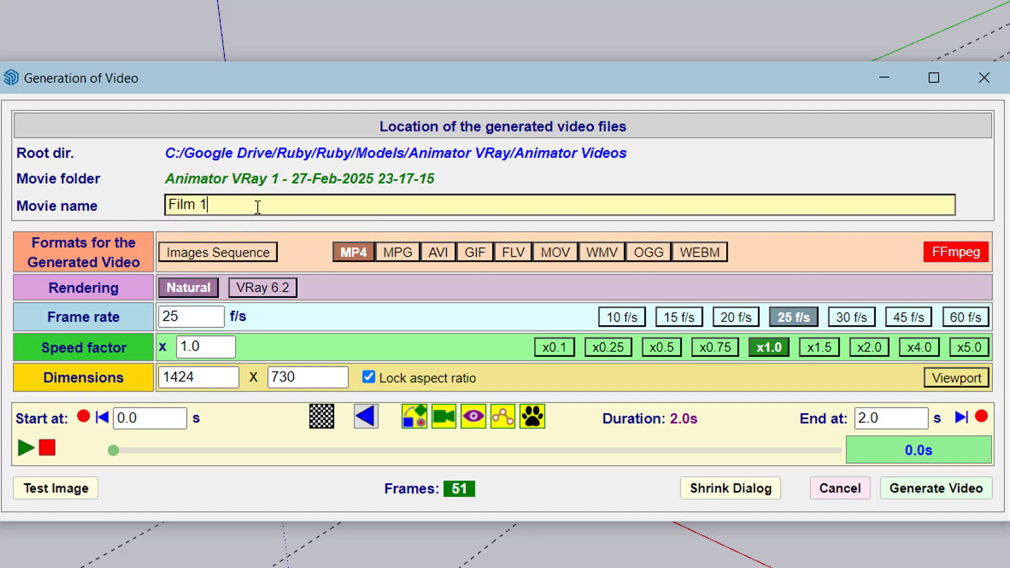
pyautogui.press('BackSpace')
pyautogui.write('2')
# Add GIF and MOV to the MP4 output format, leaving the images sequence switched off.
pyautogui.click(475, 255)
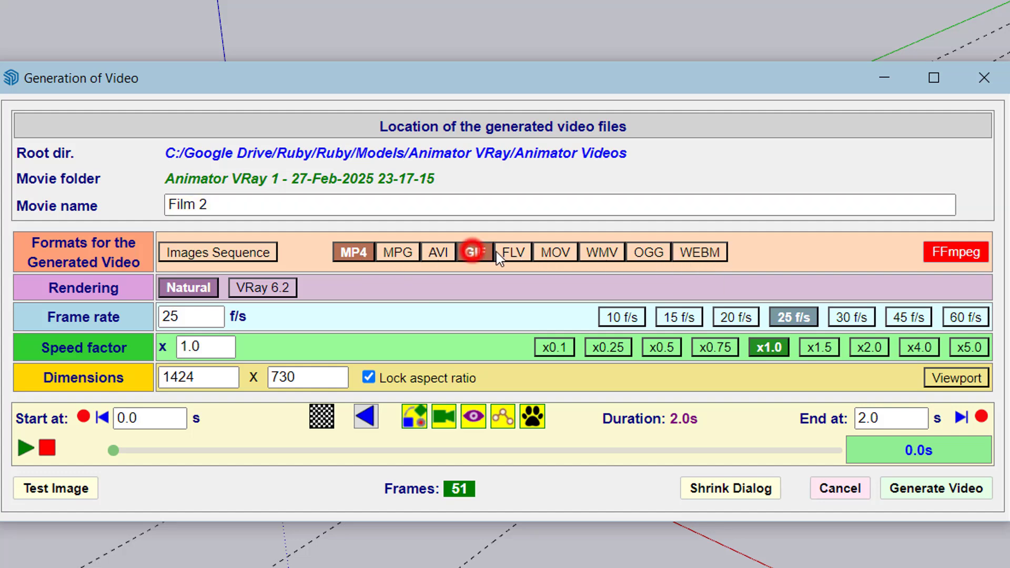
pyautogui.click(558, 252)
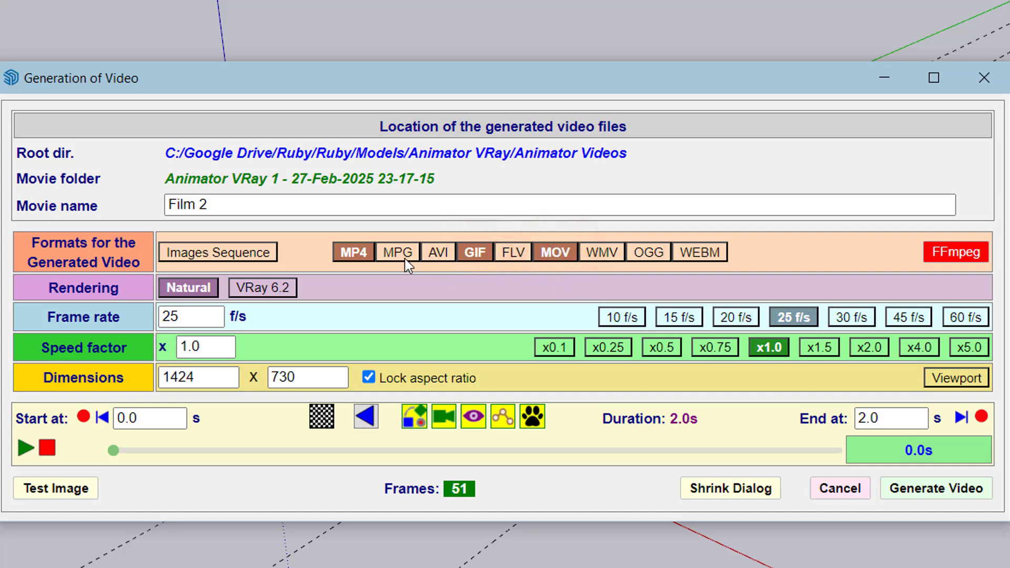
pyautogui.click(230, 254)
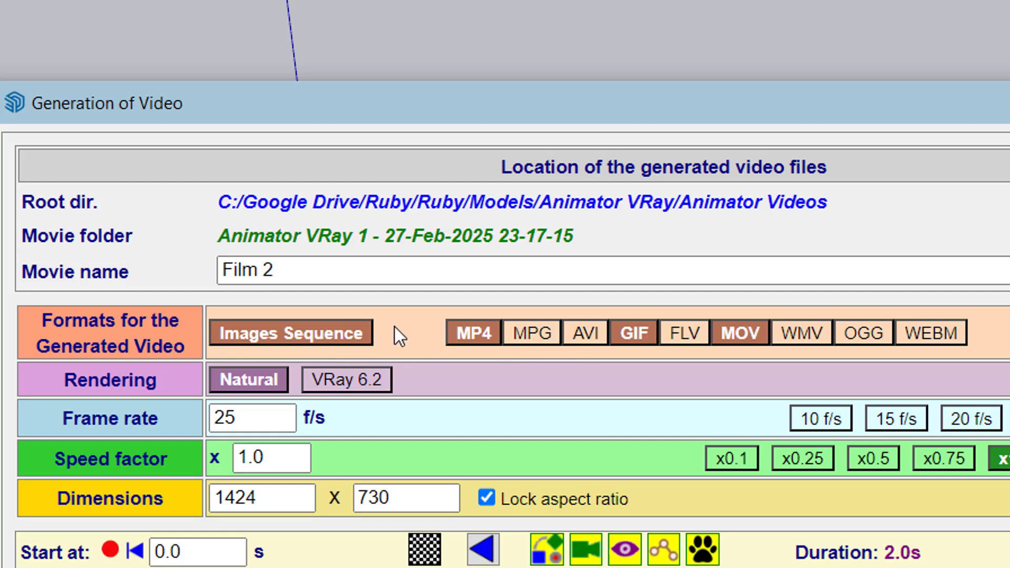
pyautogui.click(328, 328)
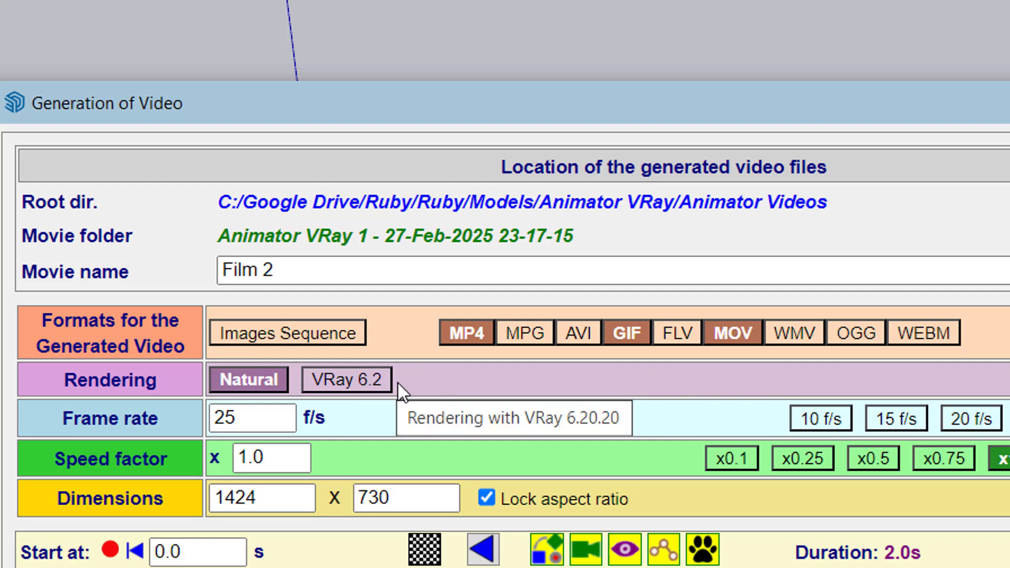
# Try VRay 6.2 as the rendering mode, return to Natural and check the dimension settings.
pyautogui.click(366, 381)
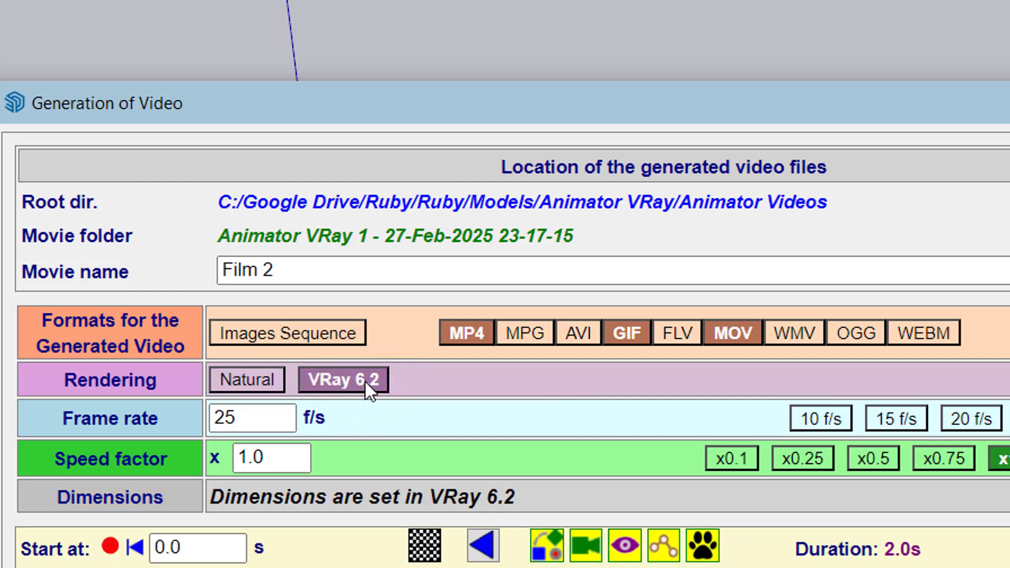
pyautogui.click(254, 381)
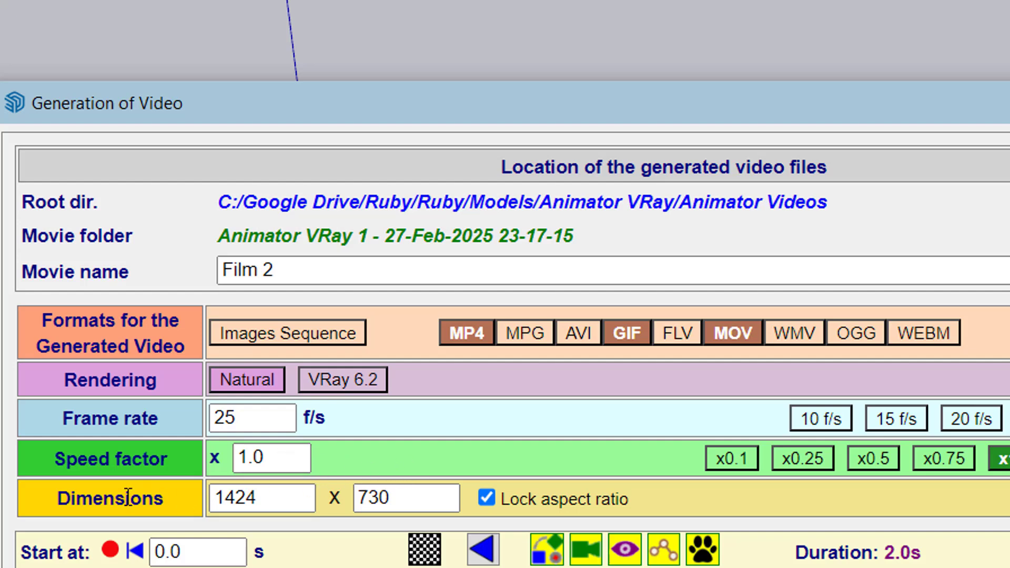
pyautogui.click(360, 497)
pyautogui.click(210, 497)
pyautogui.click(402, 497)
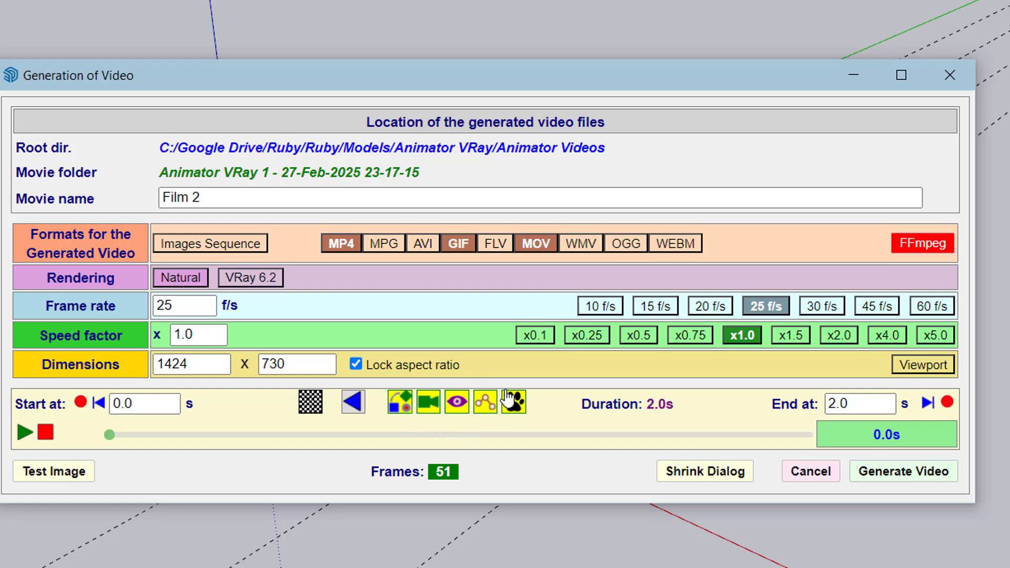
pyautogui.click(432, 413)
# Generate a test image with VRay 6.2 rendering, view it and close the image viewer.
pyautogui.click(251, 277)
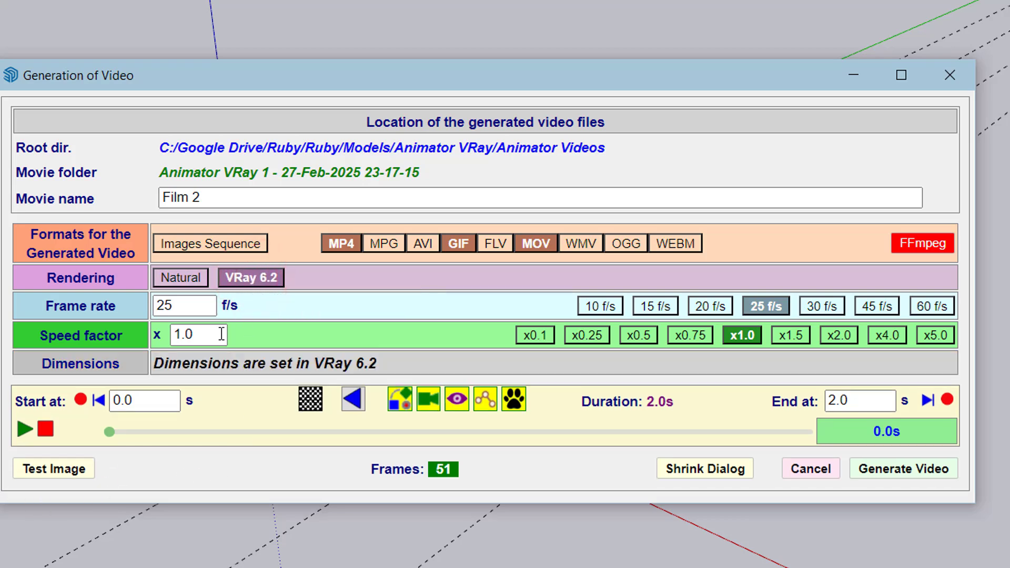
pyautogui.click(76, 476)
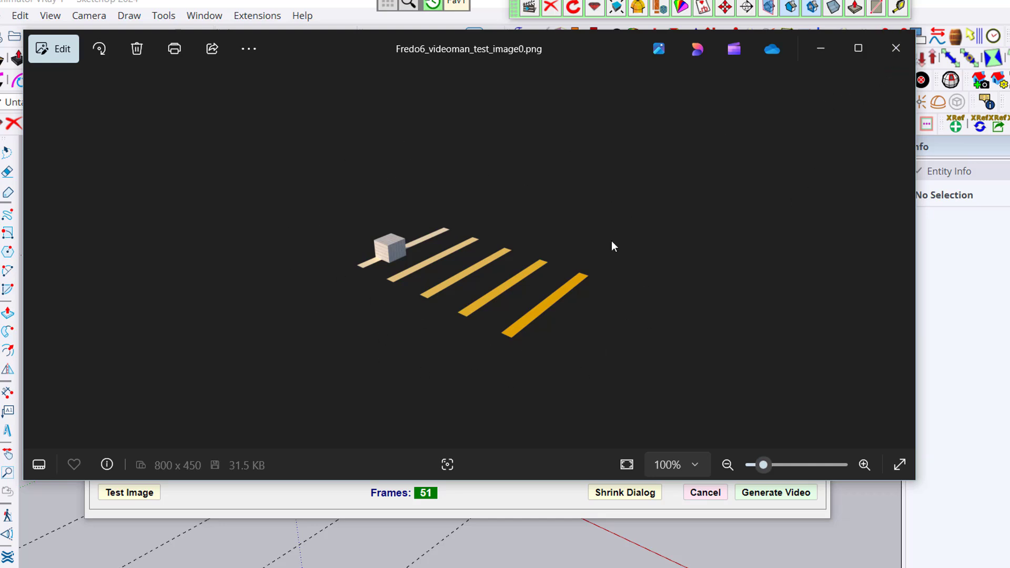
pyautogui.click(895, 51)
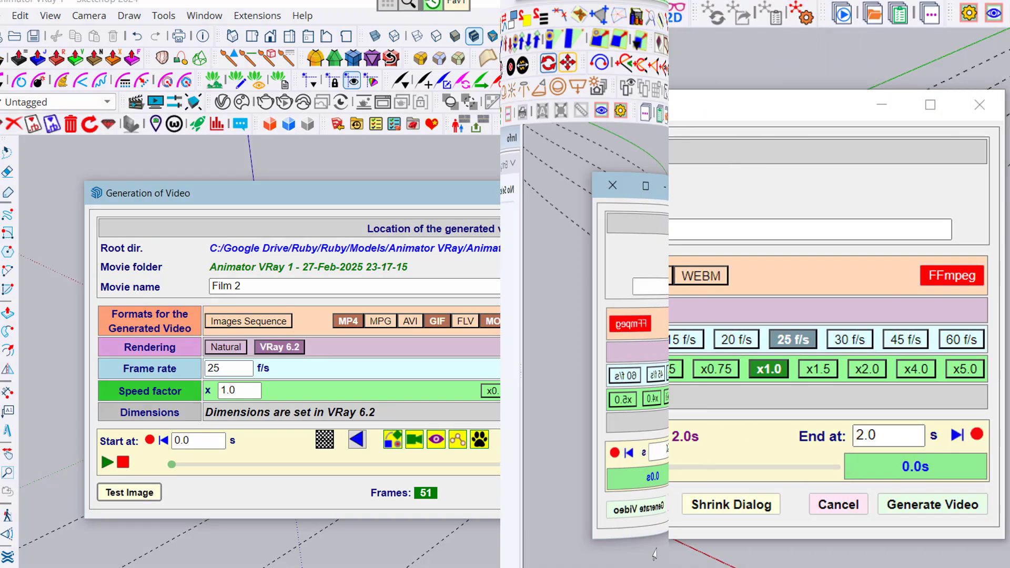
# Set the rendering mode to Natural and start generating the Film 2 video.
pyautogui.click(216, 312)
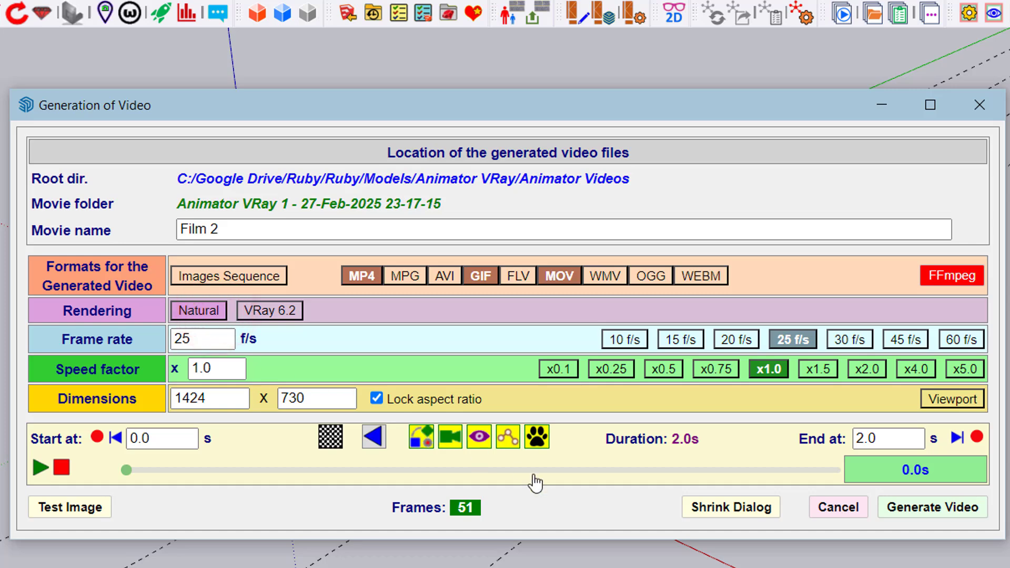
pyautogui.click(930, 509)
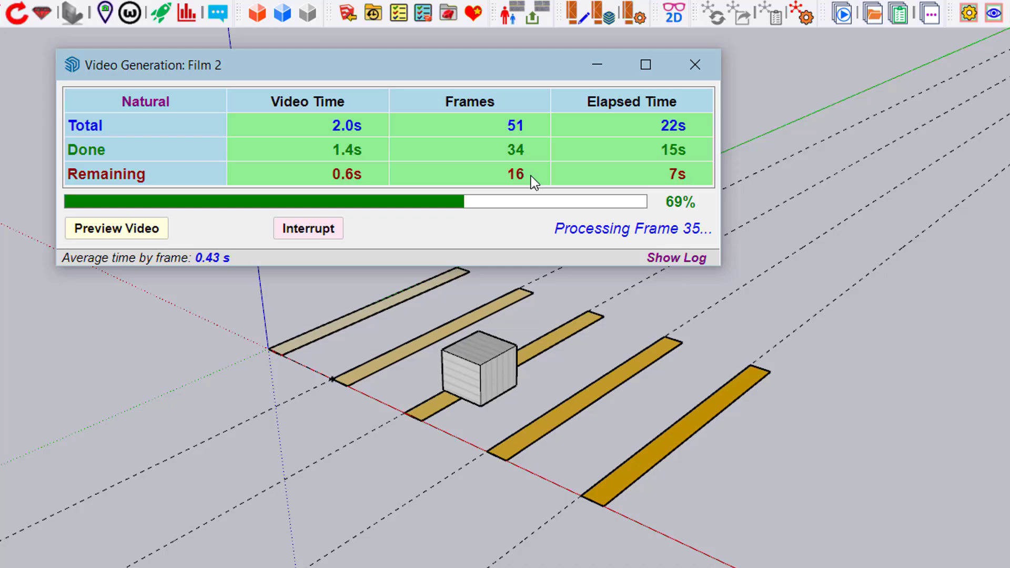
# Preview the partly generated Film 2 by playing its MP4 version, and close the media player.
pyautogui.click(132, 235)
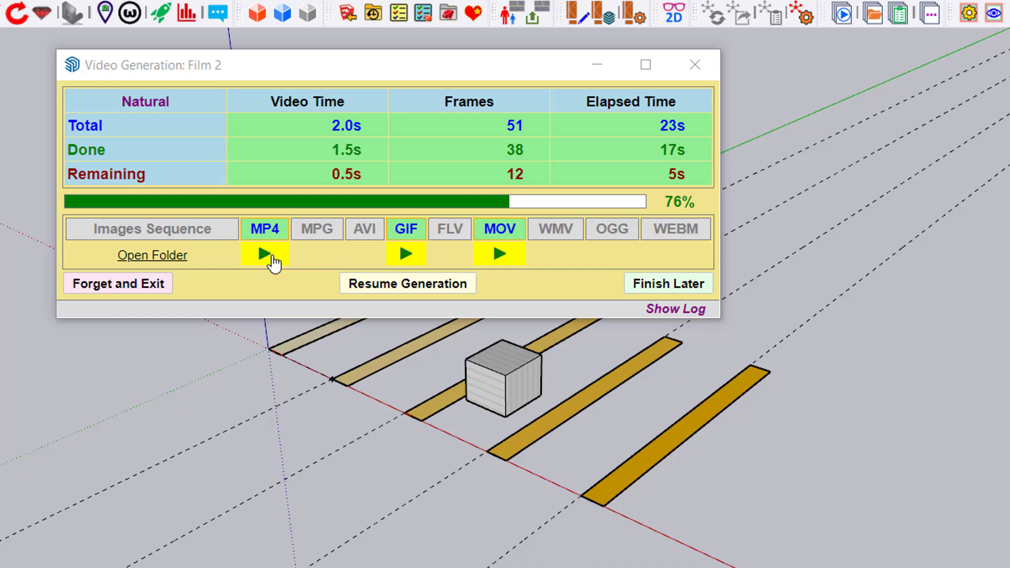
pyautogui.click(265, 255)
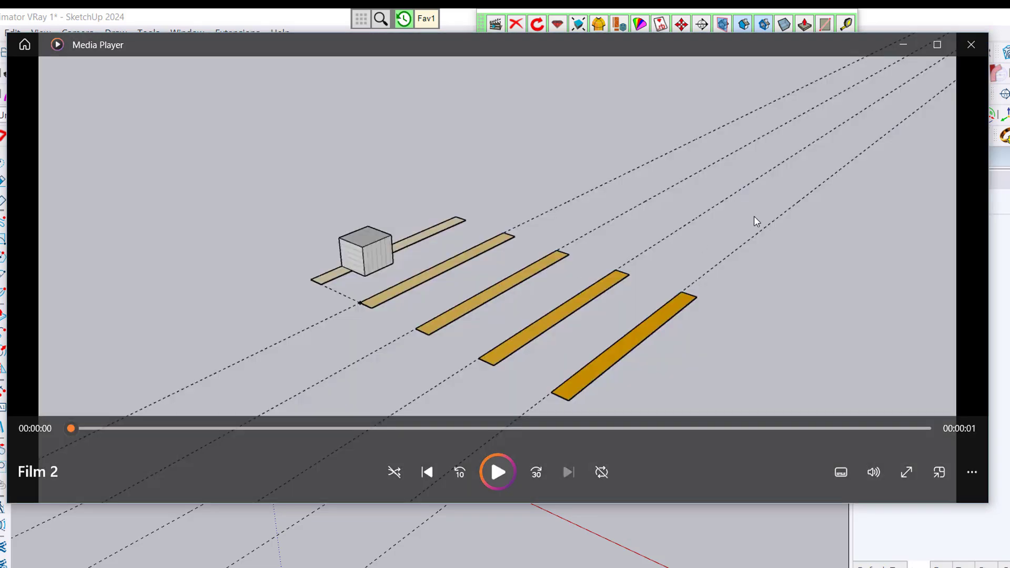
pyautogui.click(968, 48)
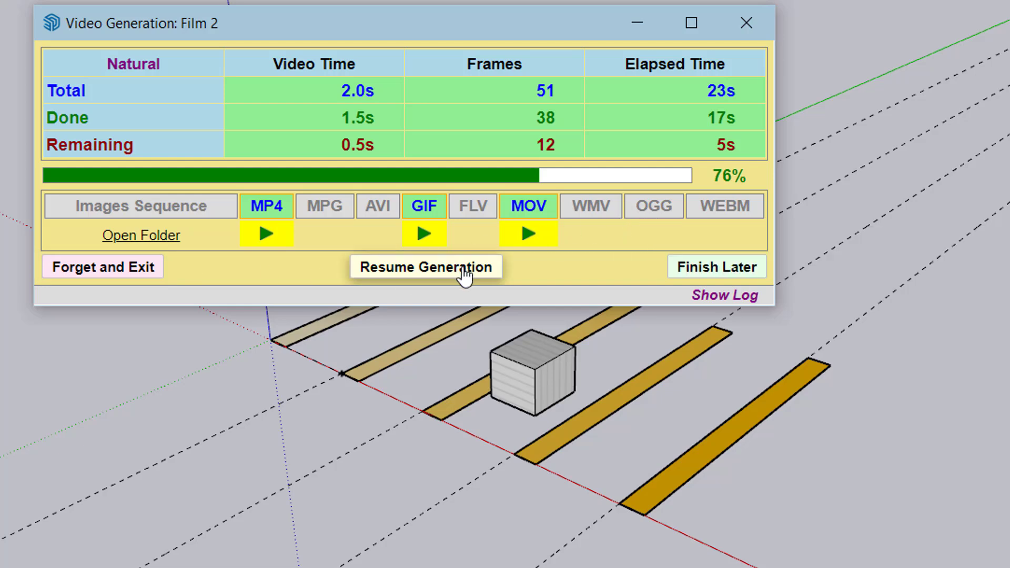
# Open the video generation log and examine the list of processed frames.
pyautogui.click(745, 296)
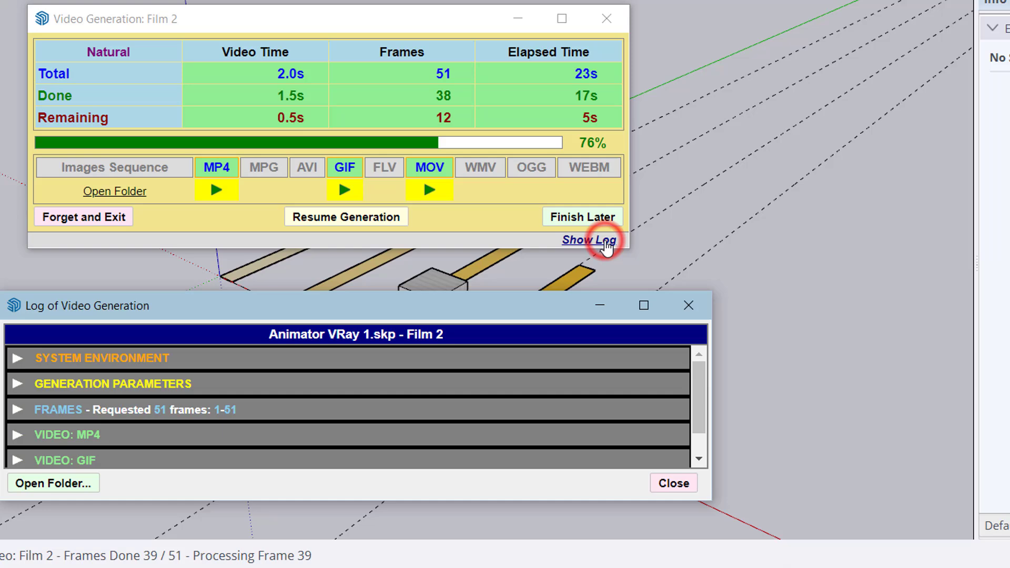
pyautogui.scroll(-1, 505, 381)
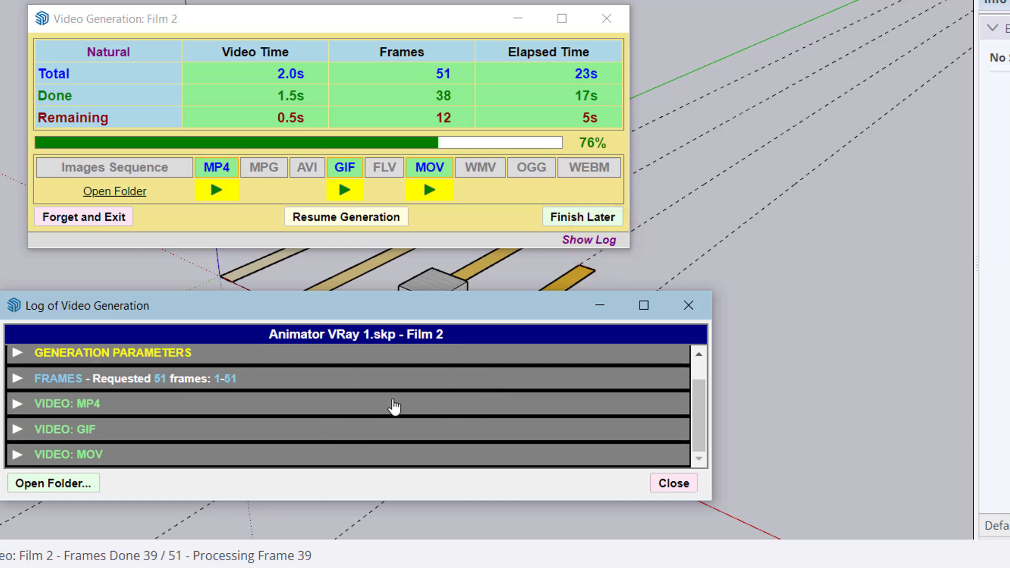
pyautogui.click(237, 381)
pyautogui.scroll(-10, 299, 390)
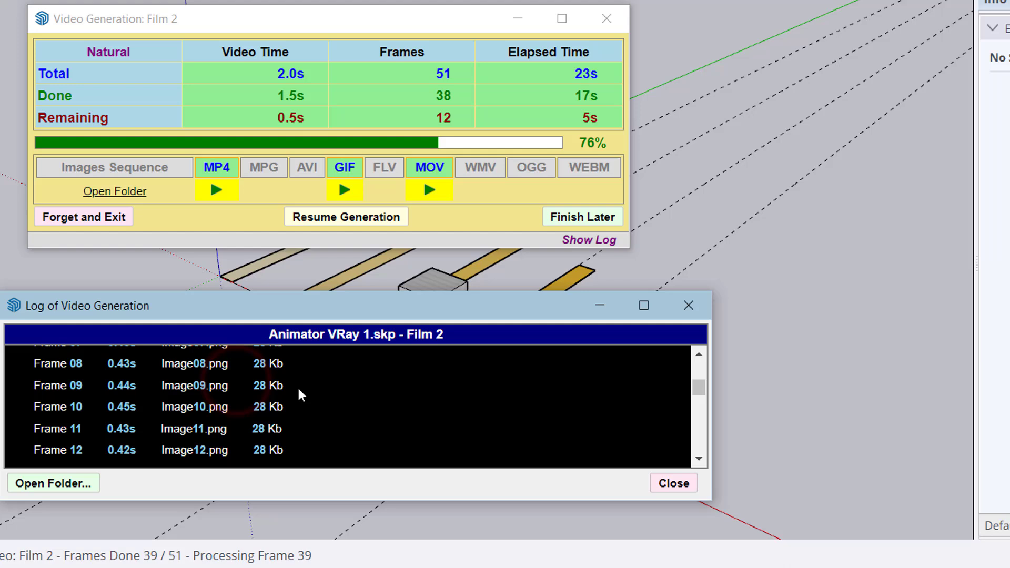
pyautogui.scroll(-3, 298, 389)
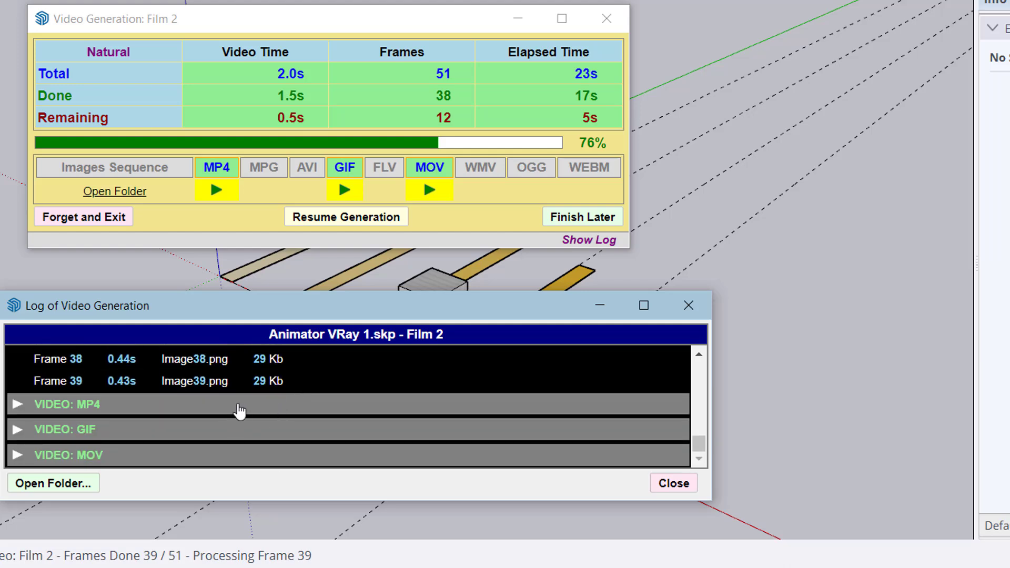
# Examine the MP4 video entry in the log, including its FFmpeg command and FFmpeg trace.
pyautogui.click(242, 406)
pyautogui.scroll(-1, 257, 411)
pyautogui.scroll(-1, 257, 411)
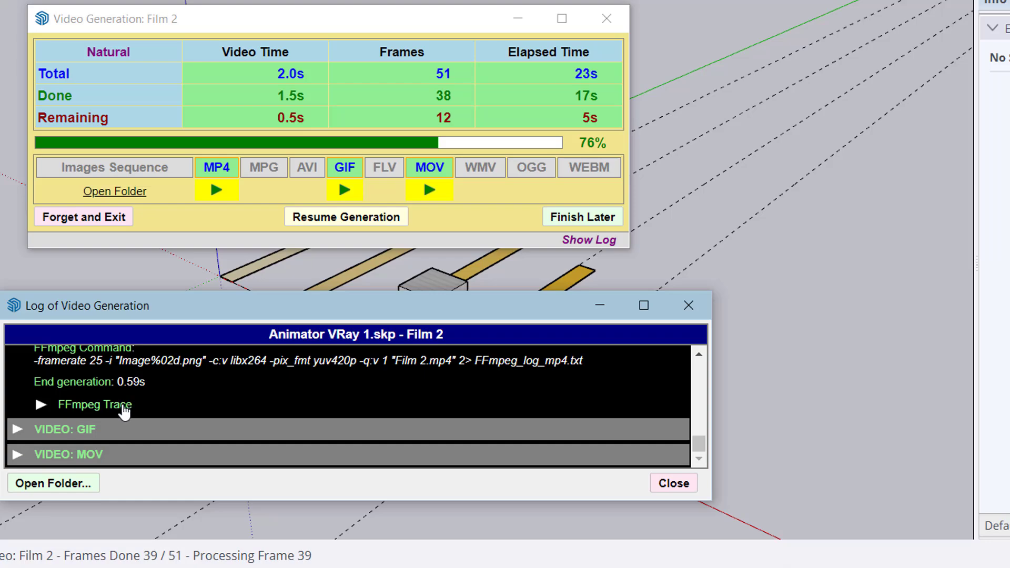
pyautogui.click(122, 406)
pyautogui.scroll(-6, 280, 412)
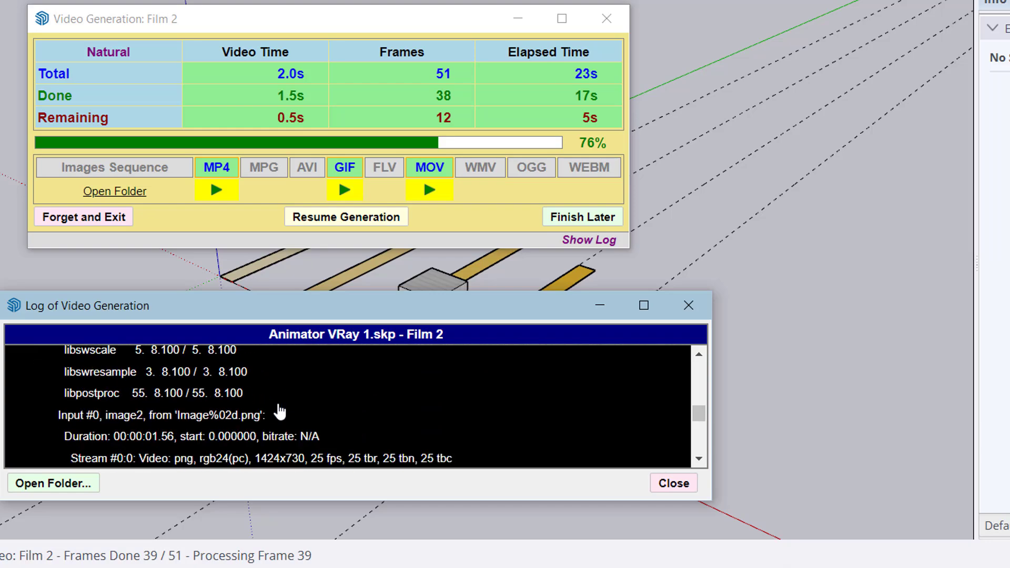
pyautogui.scroll(6, 143, 403)
pyautogui.click(125, 404)
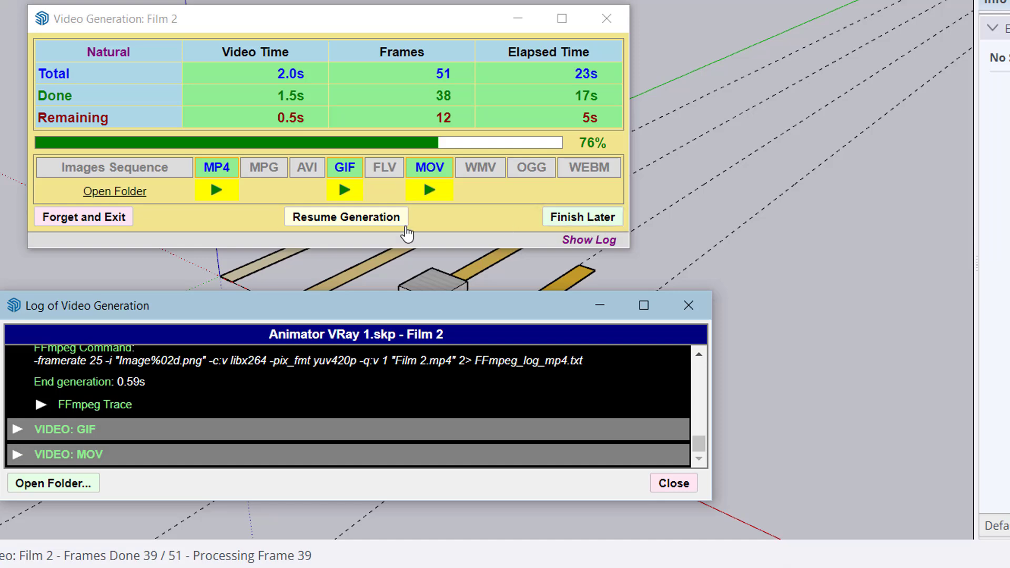
# Resume generating Film 2, and interrupt it with the option to finish later.
pyautogui.click(388, 219)
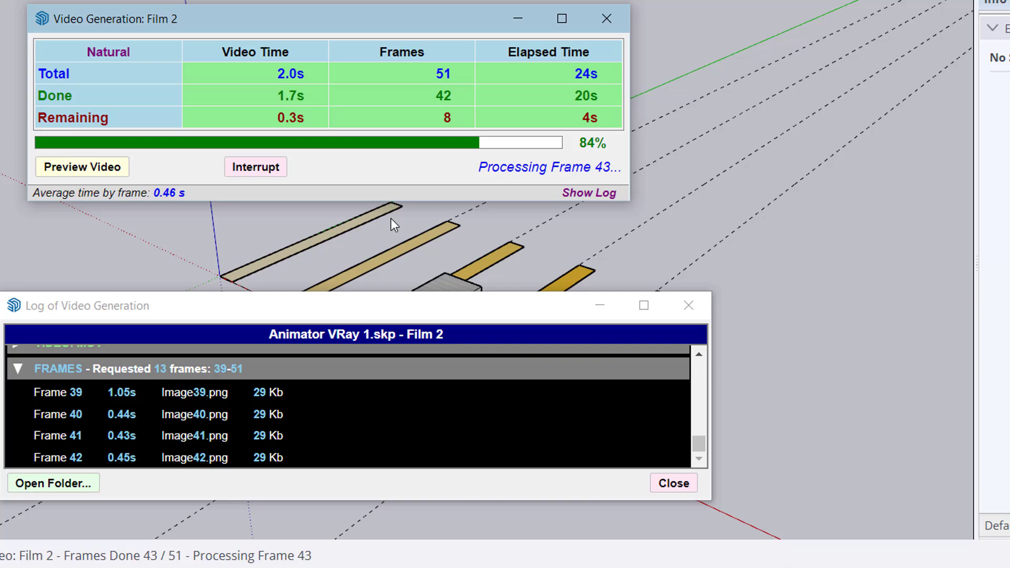
pyautogui.click(258, 166)
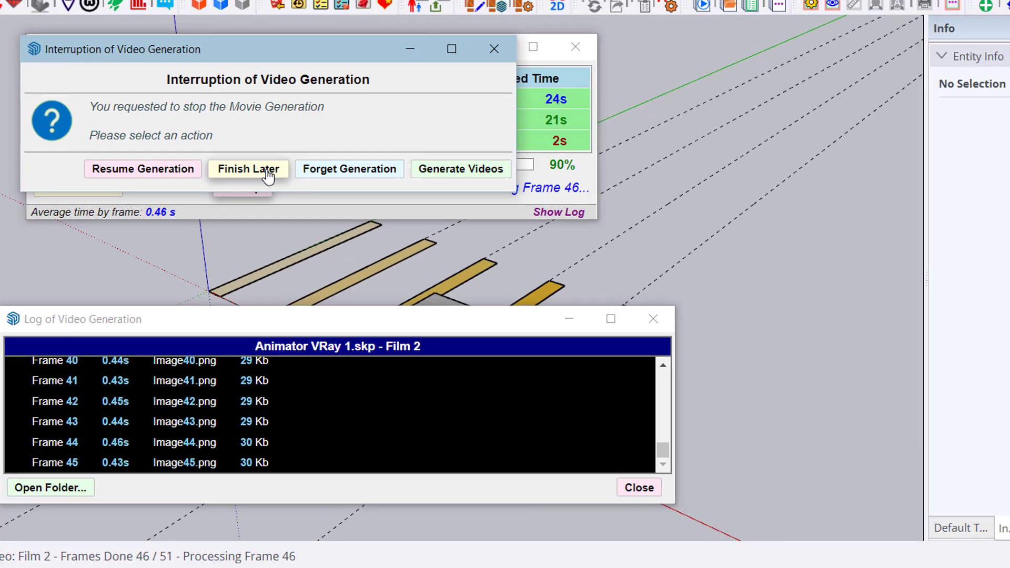
pyautogui.click(282, 153)
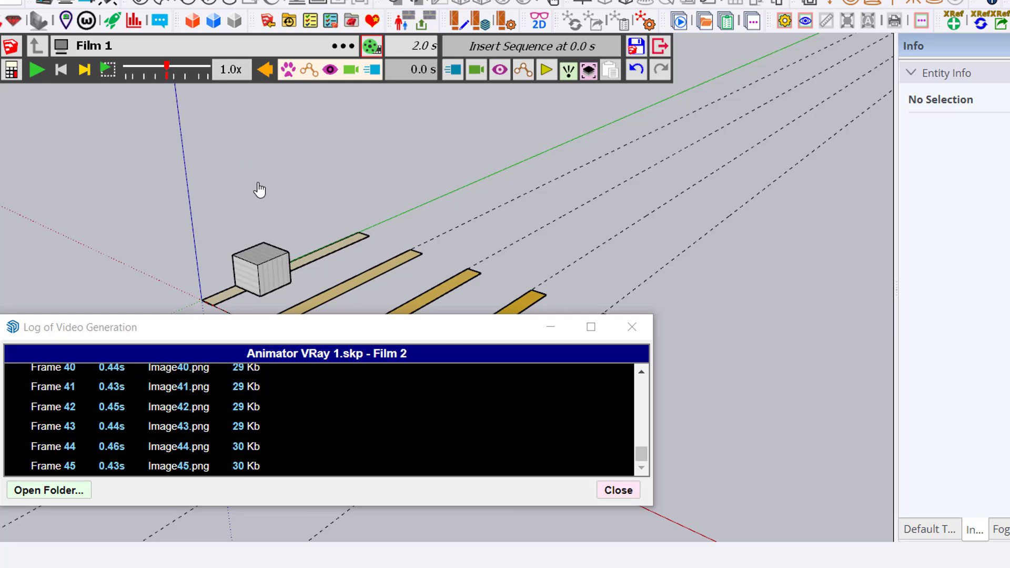
# Exit Animator to the plain model view and launch it again on Film 1.
pyautogui.click(660, 48)
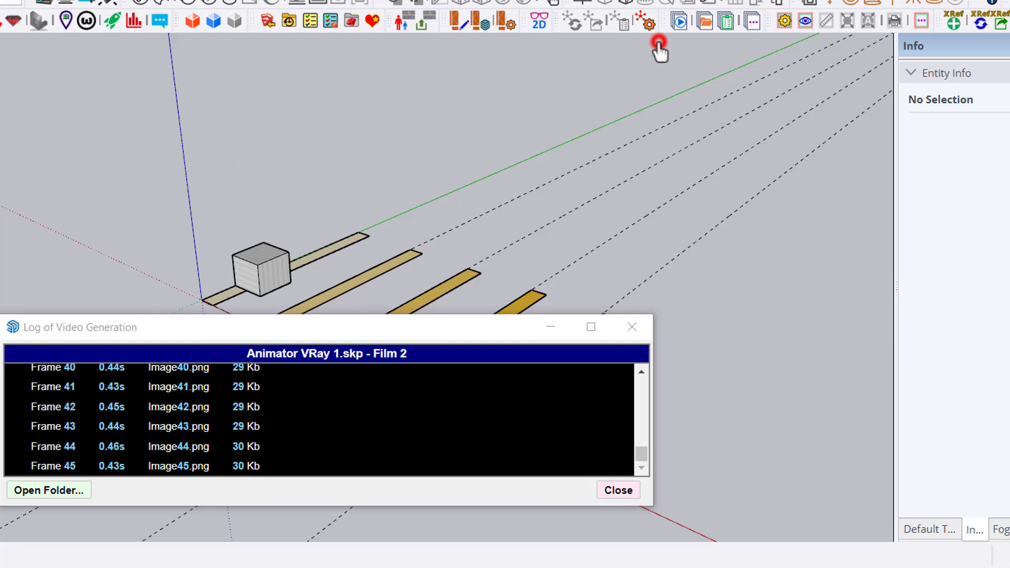
pyautogui.click(587, 247)
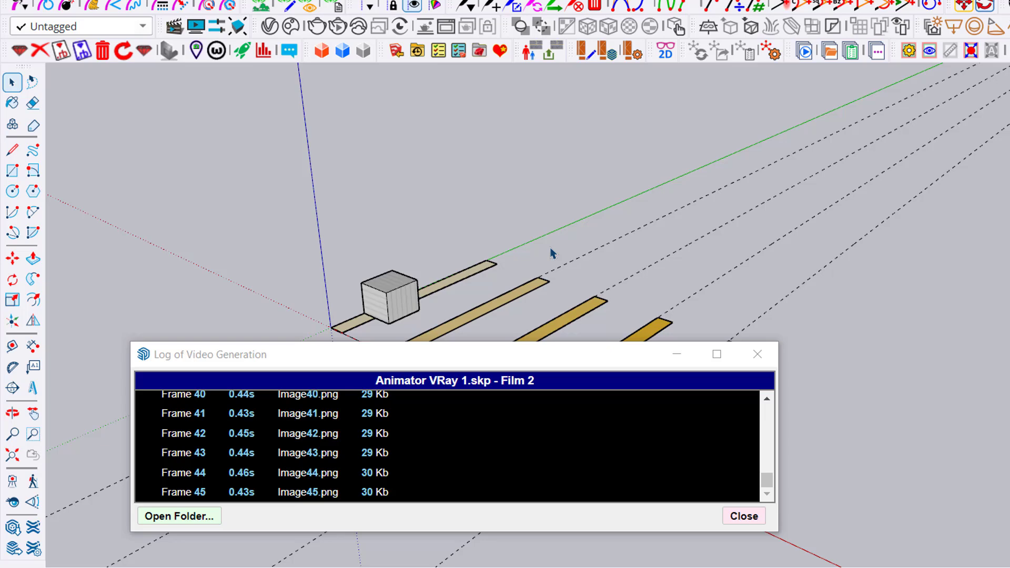
pyautogui.click(174, 28)
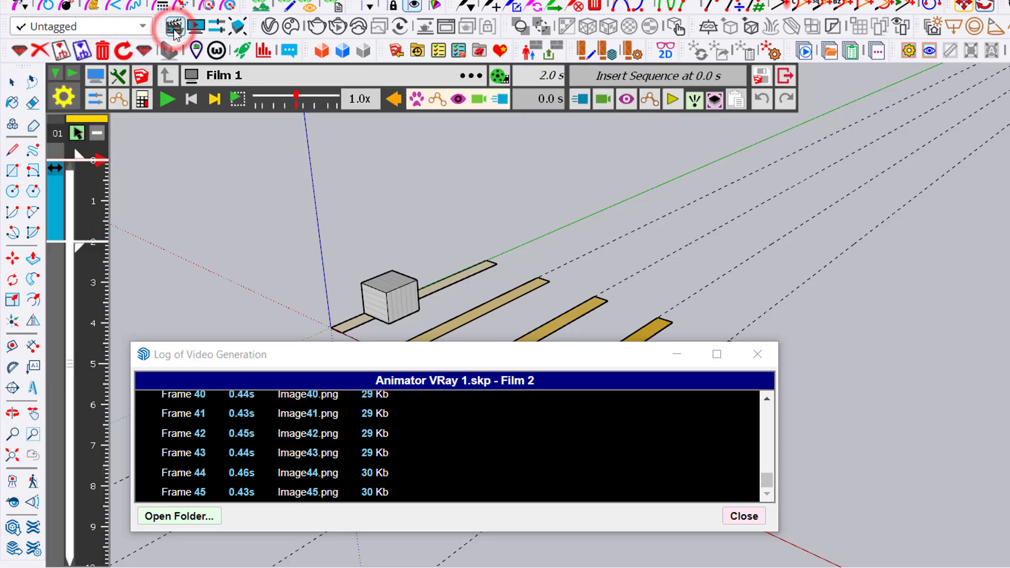
# Review the pending generation of Film 2, skip its repair and cancel the settings for a new video.
pyautogui.click(501, 80)
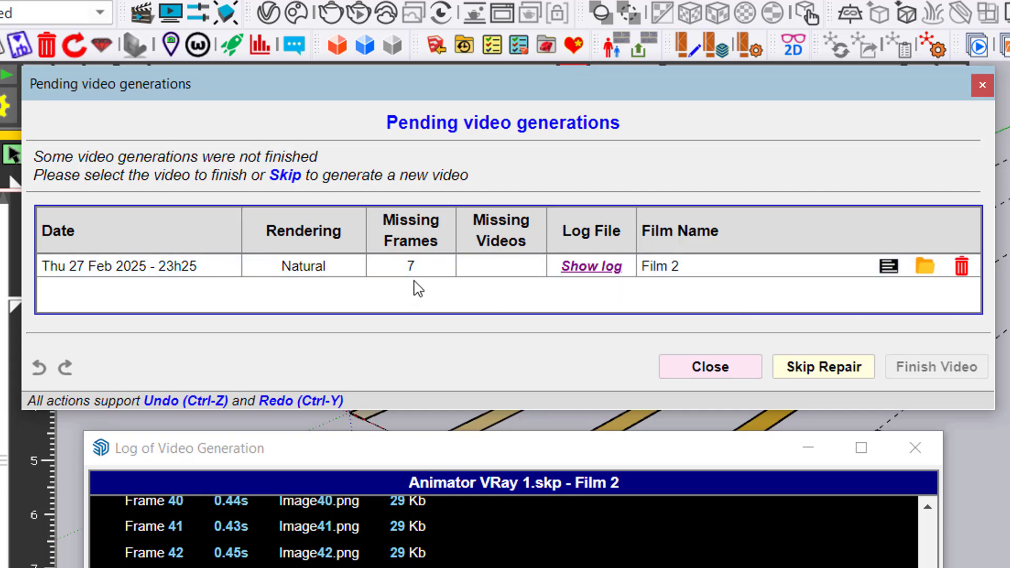
pyautogui.moveTo(413, 283)
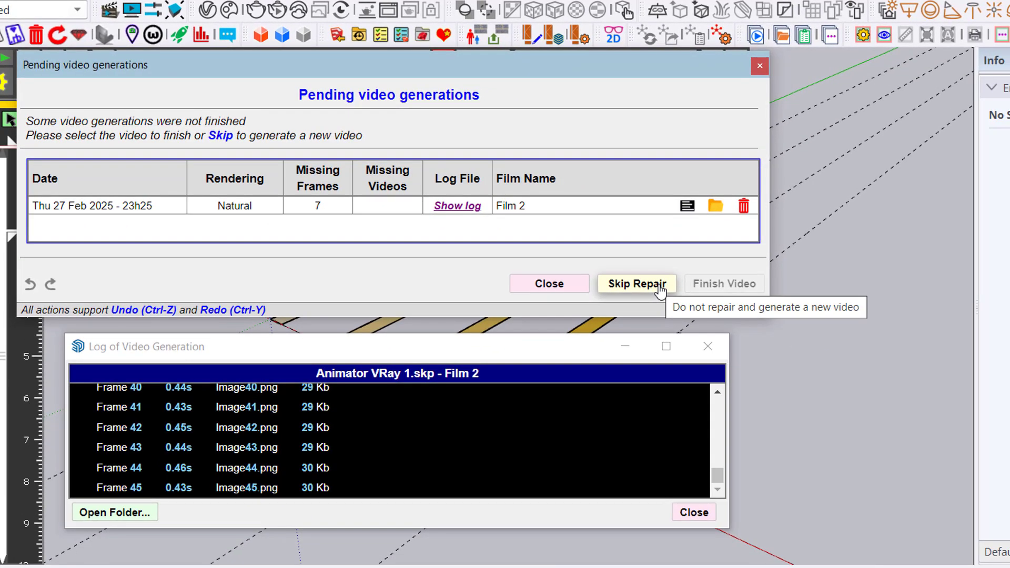
pyautogui.click(658, 285)
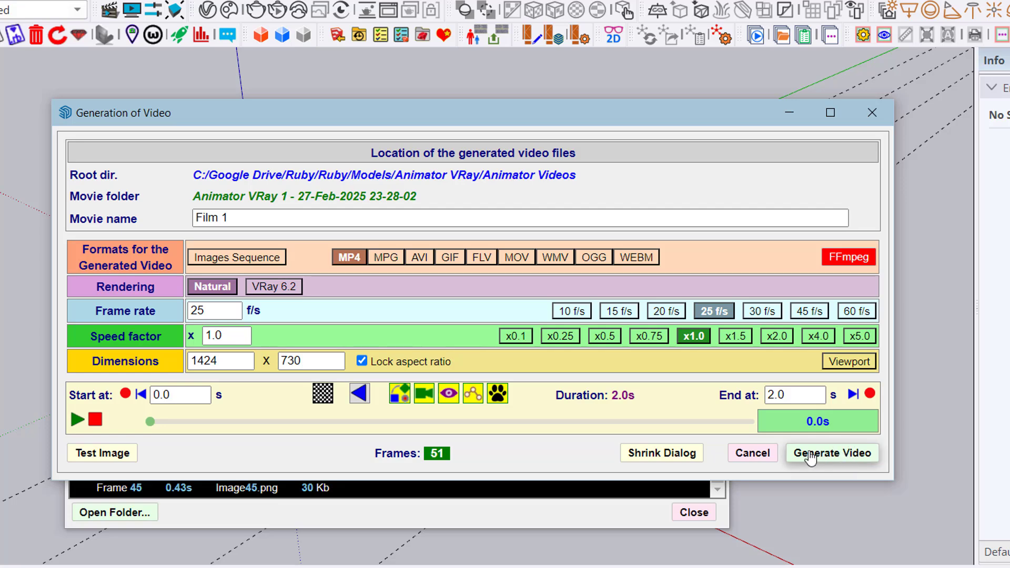
pyautogui.click(768, 454)
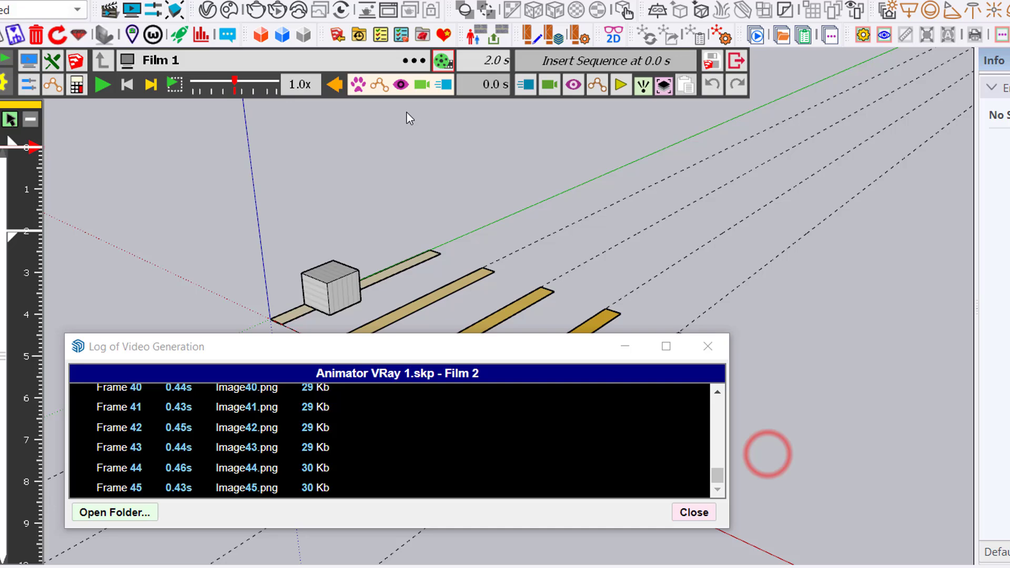
# Select the pending Film 2 generation and finish its video.
pyautogui.click(444, 60)
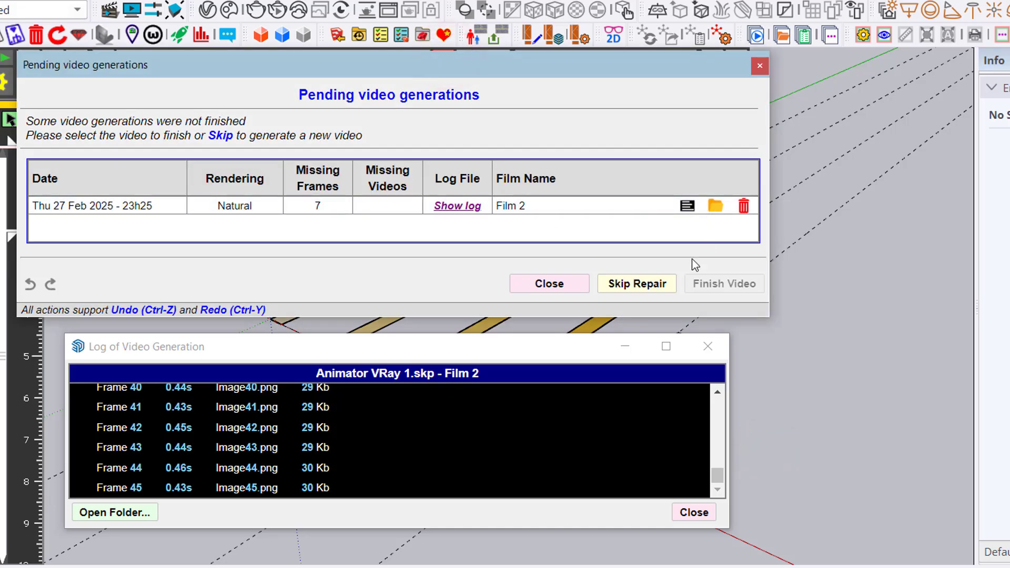
pyautogui.click(599, 207)
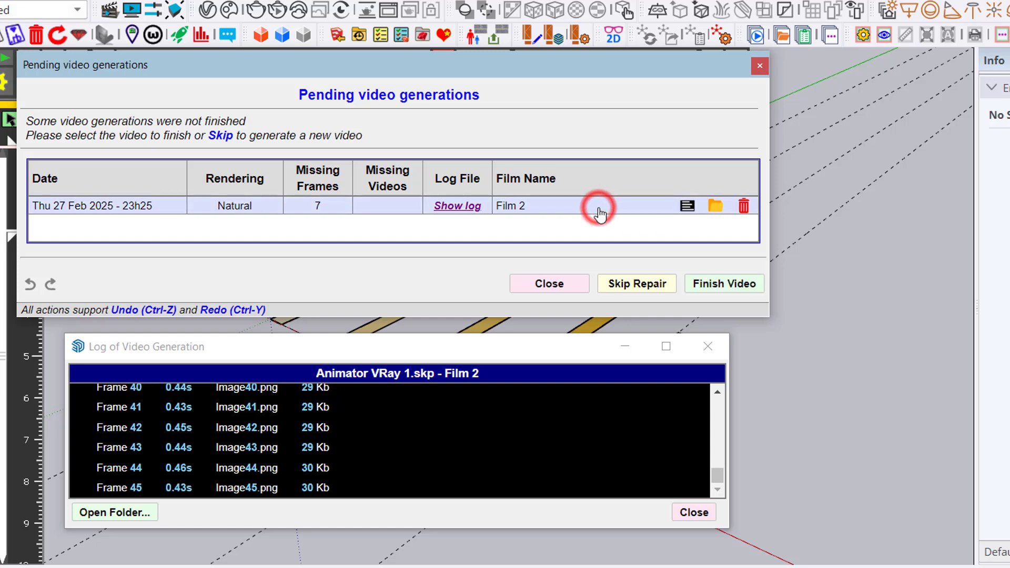
pyautogui.click(749, 288)
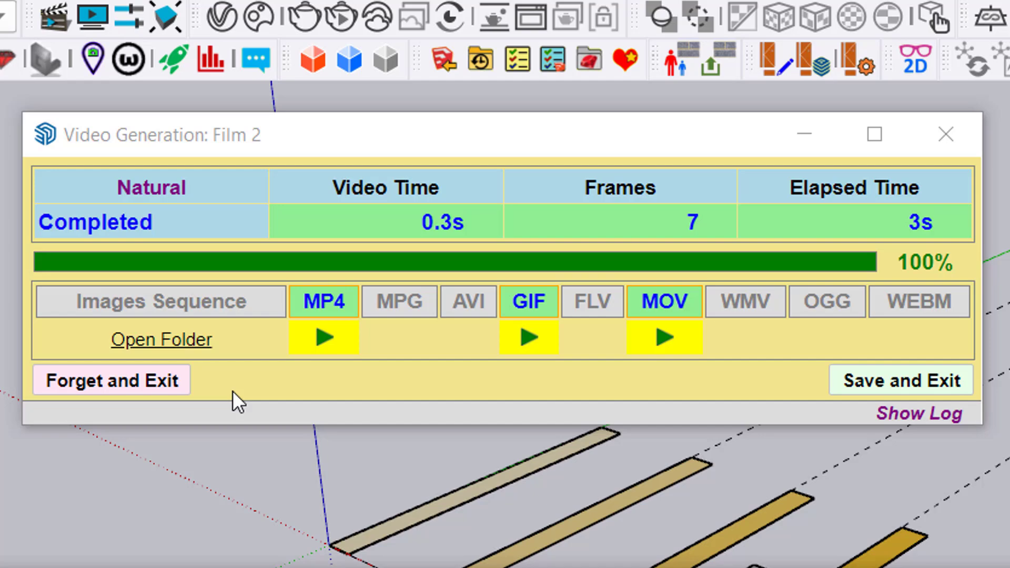
# Examine the Film 2 generation log, including the resumed frame batches and the MP4, GIF and MOV entries, and close it.
pyautogui.click(899, 385)
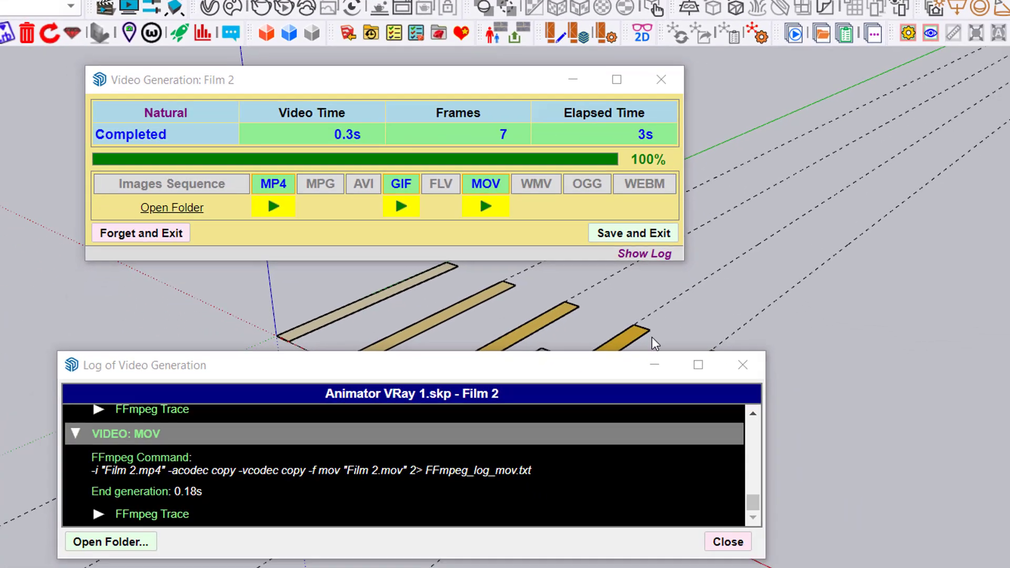
pyautogui.scroll(3, 646, 471)
pyautogui.scroll(3, 644, 463)
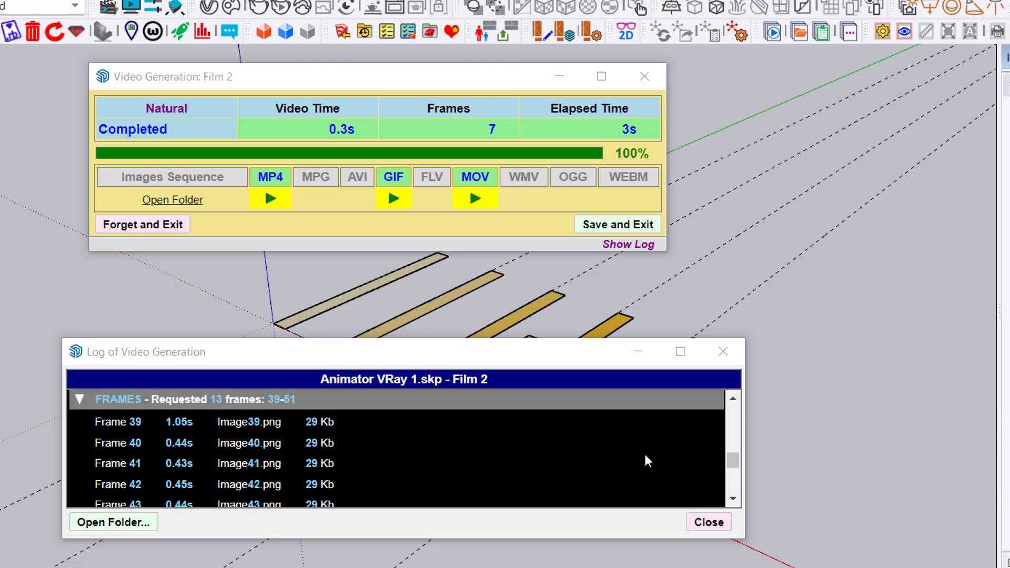
pyautogui.scroll(-5, 644, 453)
pyautogui.scroll(-2, 645, 460)
pyautogui.scroll(4, 645, 460)
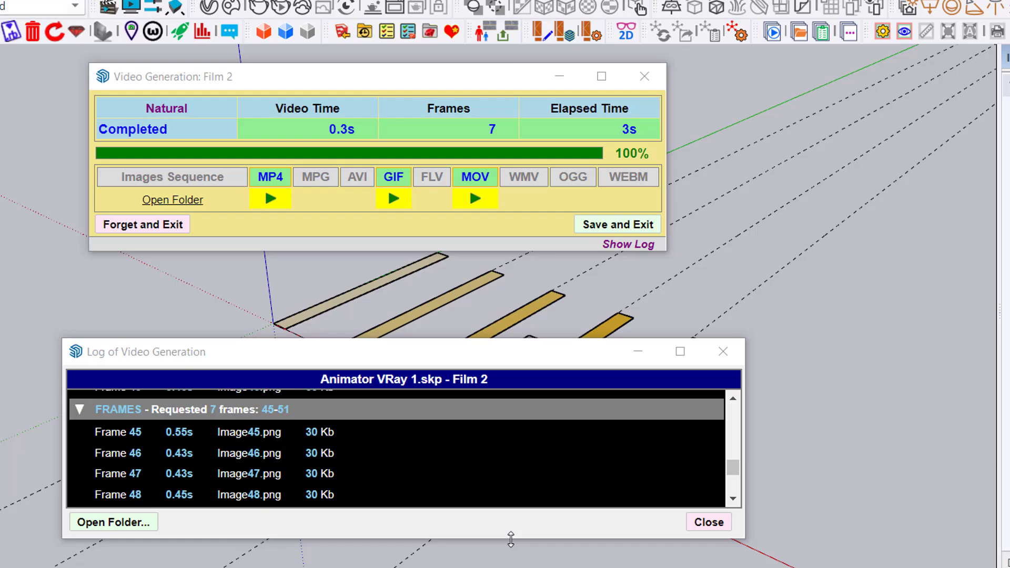
pyautogui.doubleClick(510, 539)
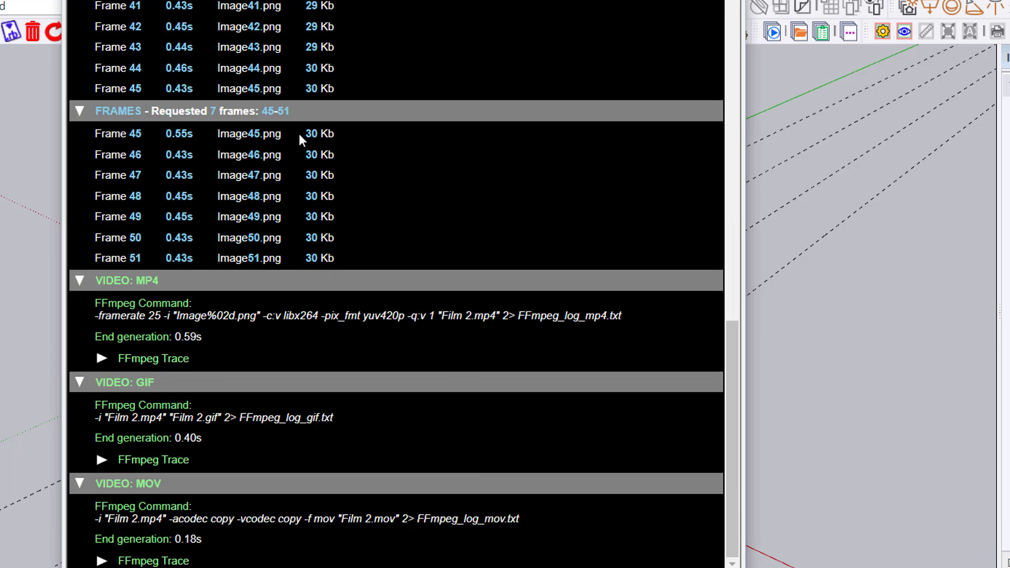
pyautogui.scroll(5, 484, 112)
pyautogui.scroll(-6, 484, 112)
pyautogui.hotkey('alt', 'F4')
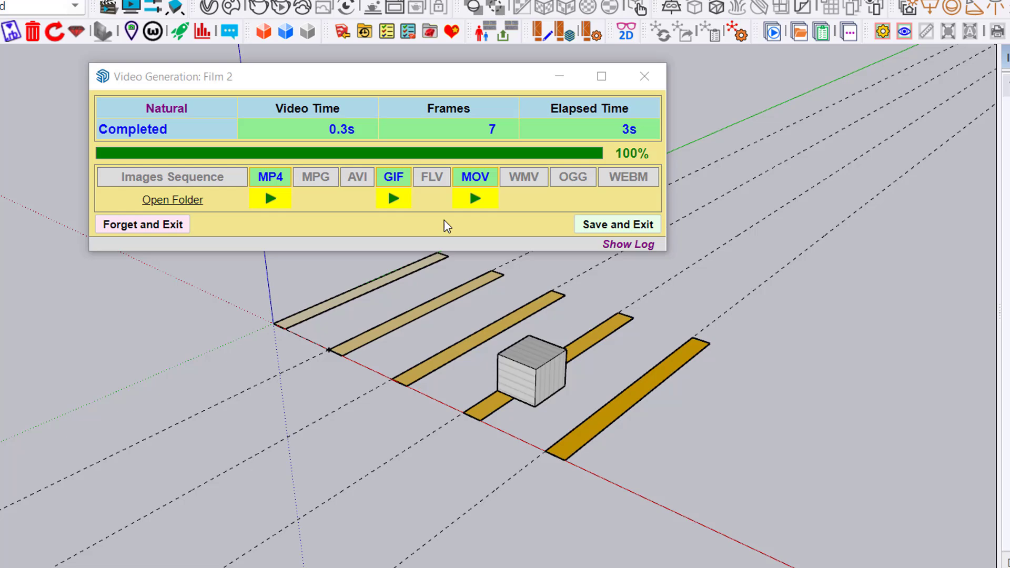
# Discard the completed Film 2 generation, erasing all its generated video and image files.
pyautogui.click(177, 225)
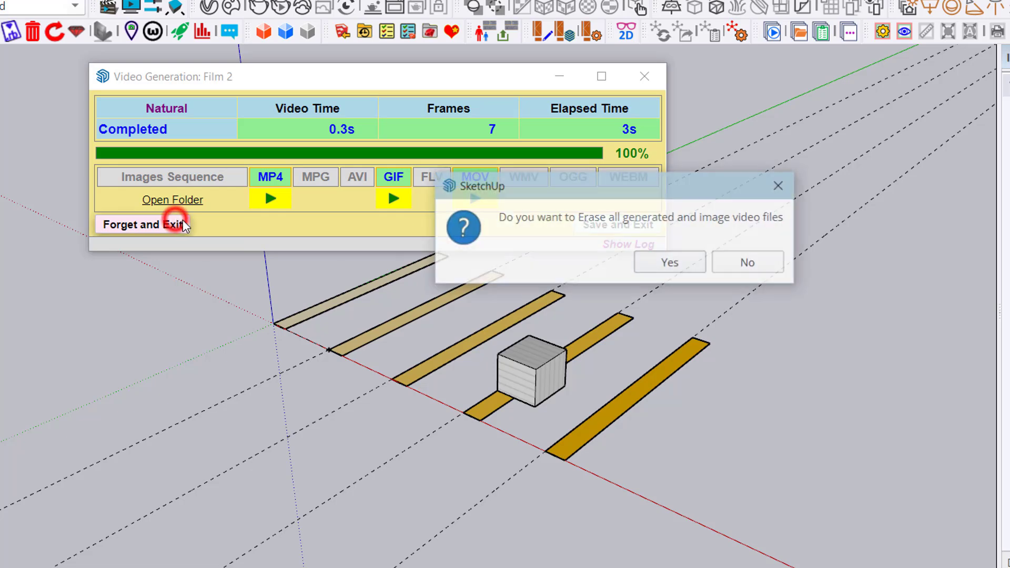
pyautogui.click(682, 259)
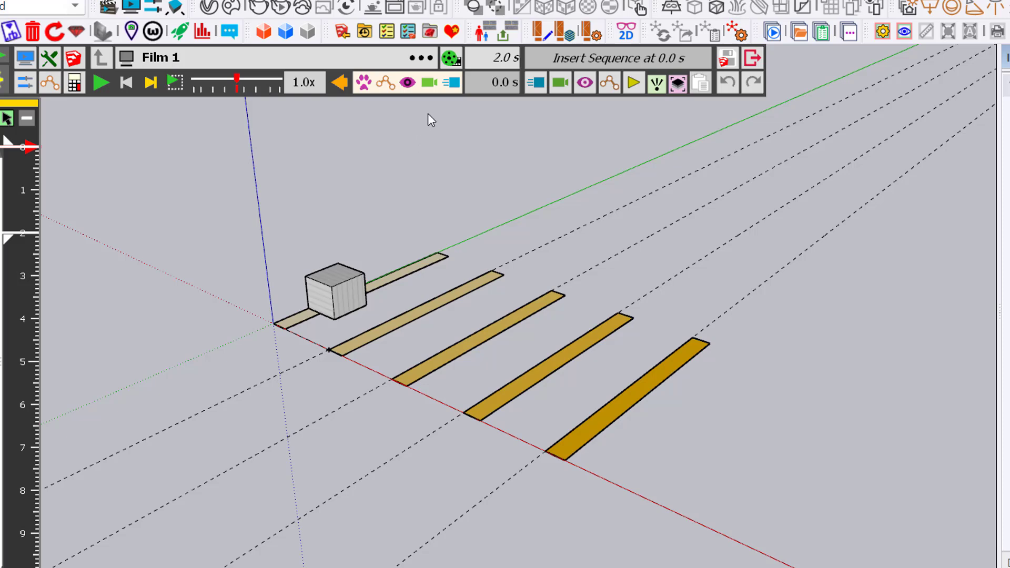
# Start generating Film 1 as MP4 with Natural rendering at 25 f/s, and quit SketchUp during the generation, saving the model changes.
pyautogui.click(451, 59)
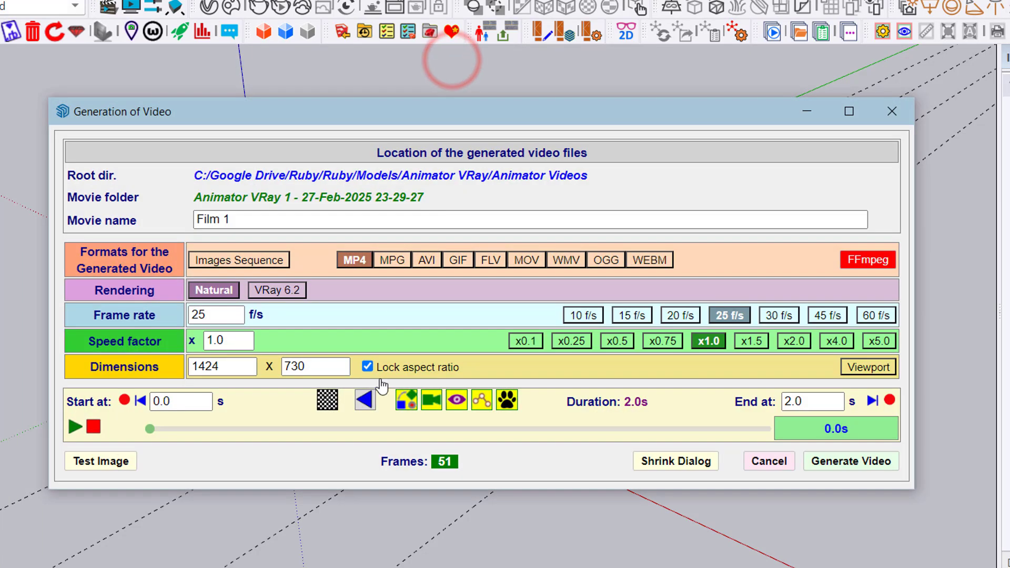
pyautogui.click(856, 469)
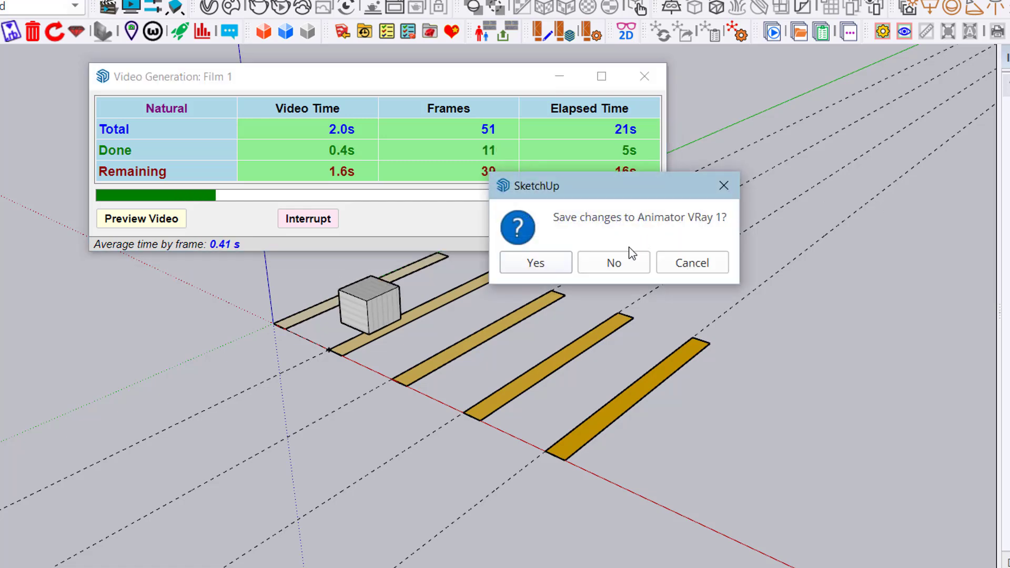
pyautogui.click(562, 266)
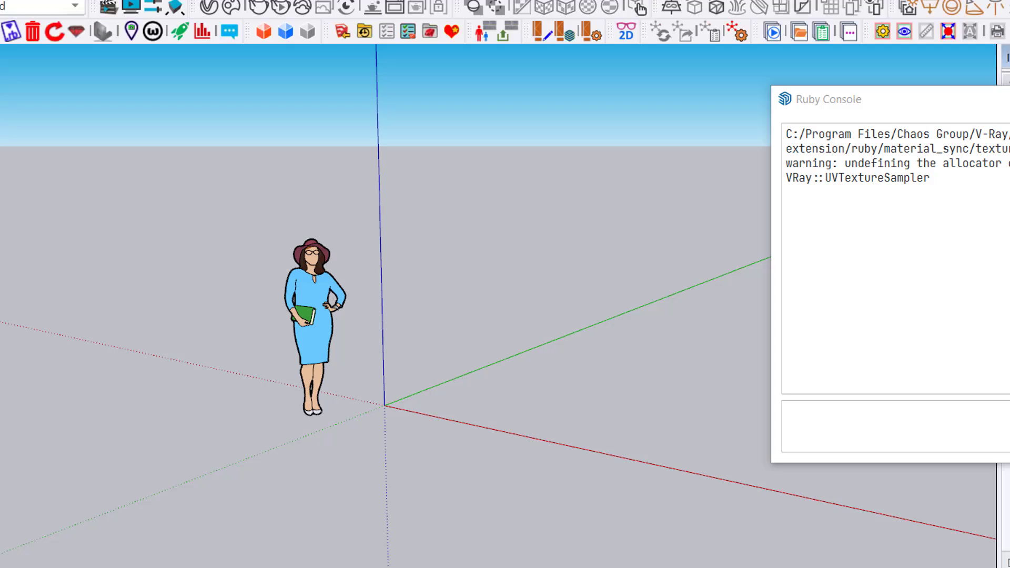
# Reopen the recent model Animator VRay 1.skp and launch Animator on it.
pyautogui.hotkey('alt', 'f')
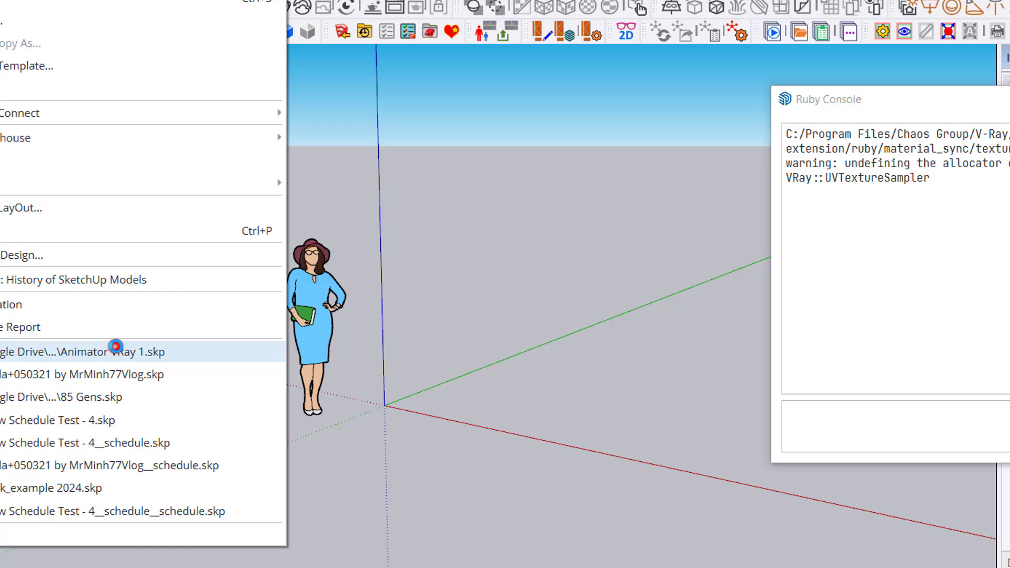
pyautogui.click(116, 347)
pyautogui.click(108, 8)
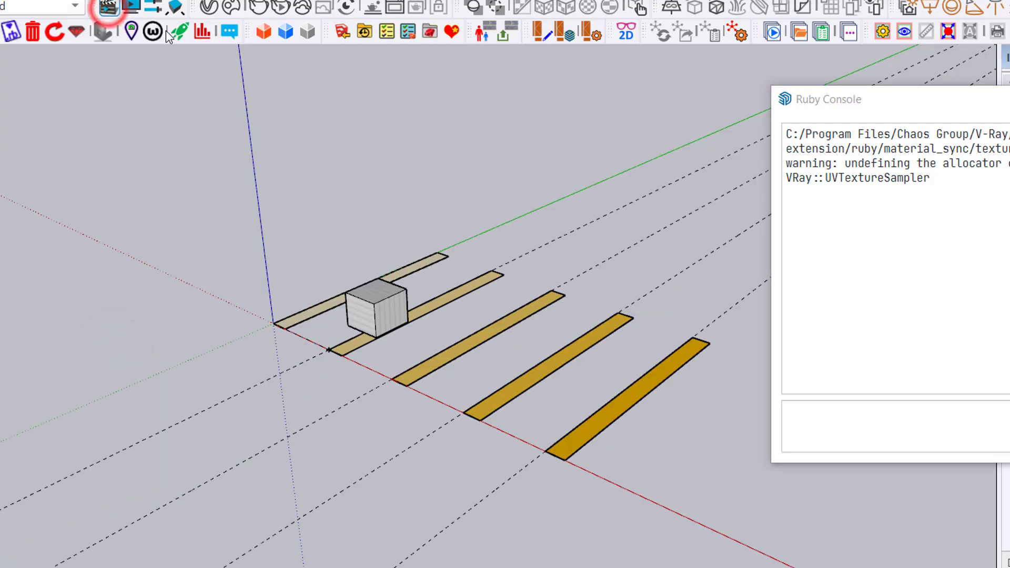
# Review the pending Film 1 generation and resume it to finish the missing frames.
pyautogui.click(451, 59)
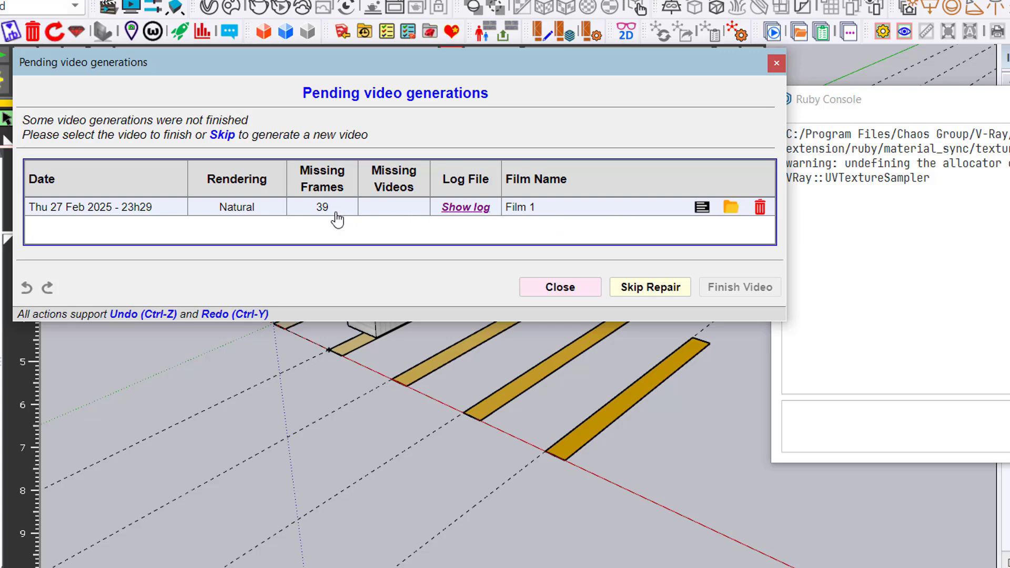
pyautogui.moveTo(326, 218)
pyautogui.click(622, 209)
pyautogui.click(622, 208)
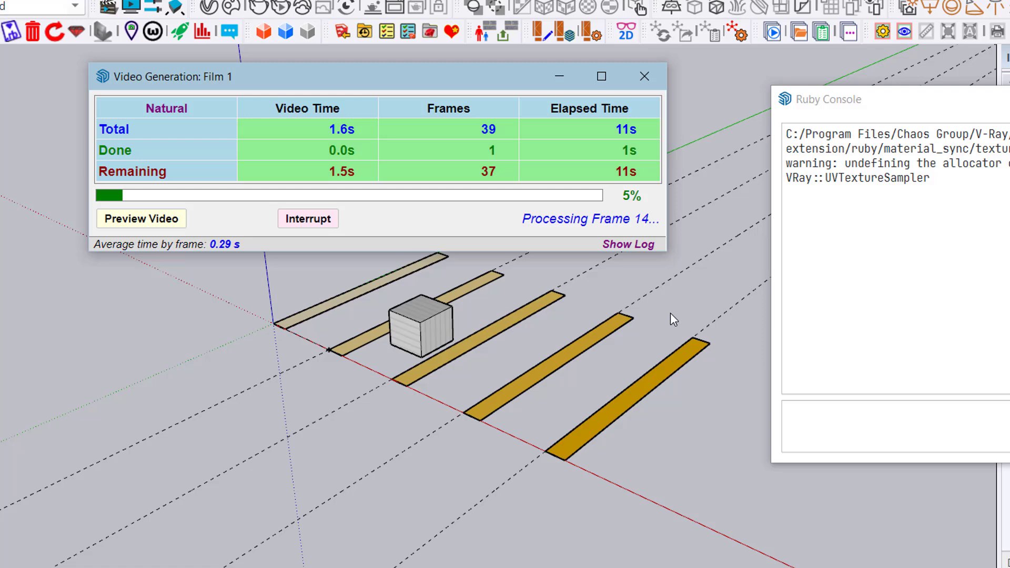